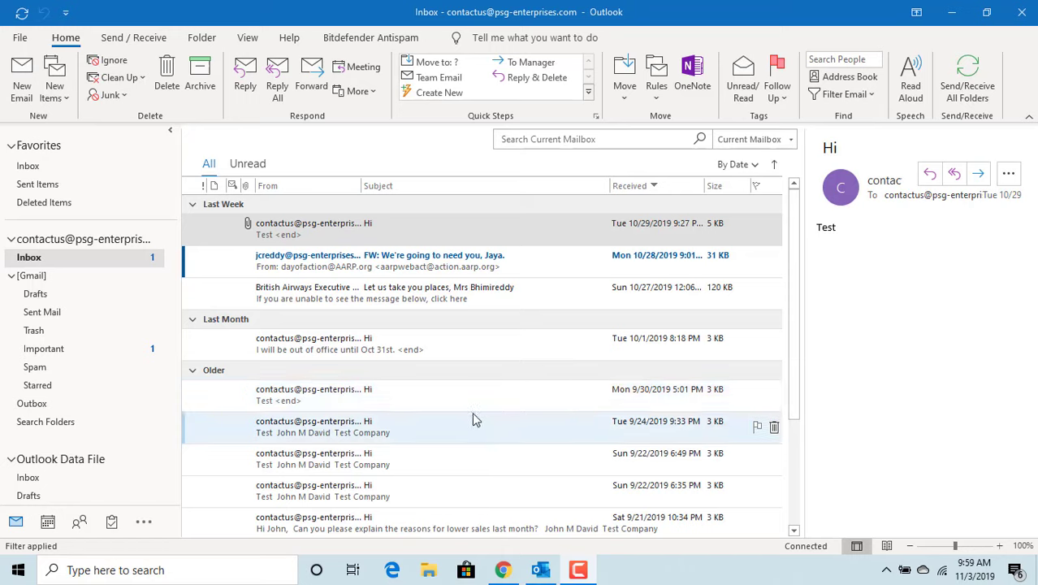
Switch from the mail view to the People (contacts) list
left_click(78, 522)
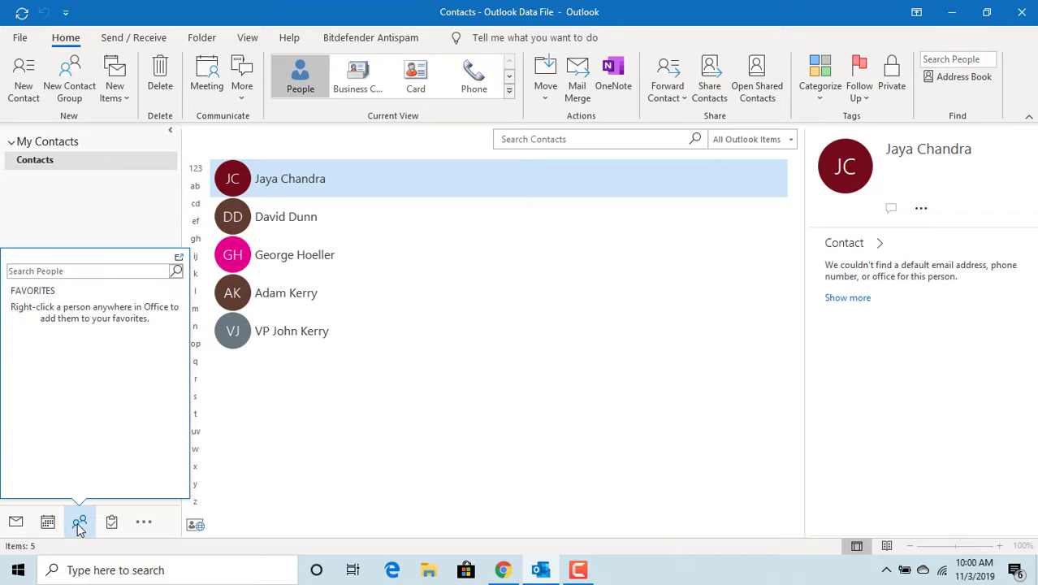
Start a new contact group named Marketing Team and show the Add Members choices
left_click(75, 95)
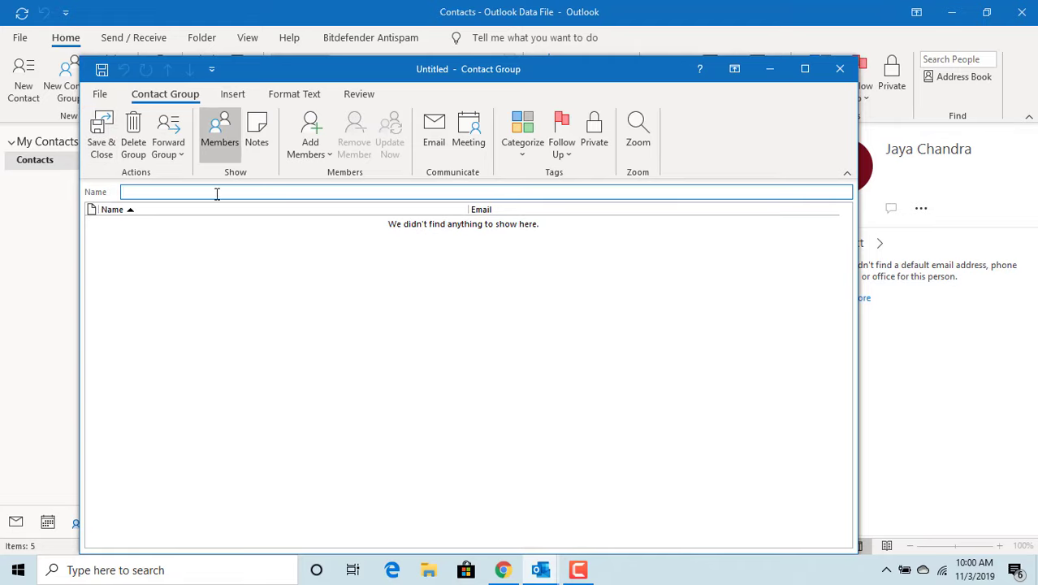
type("Mar")
type("keting T")
type("eam")
left_click(317, 156)
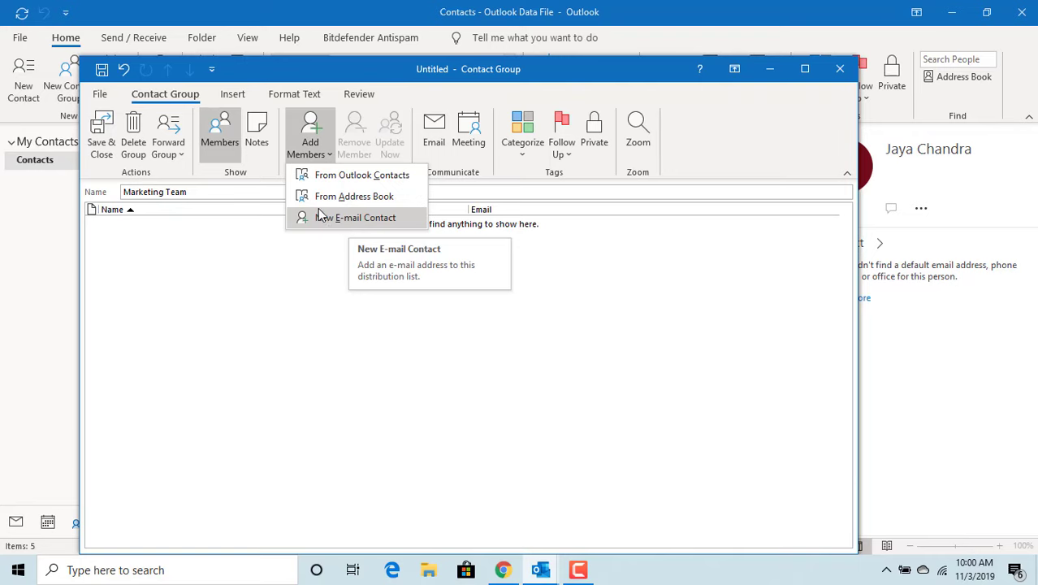
left_click(365, 177)
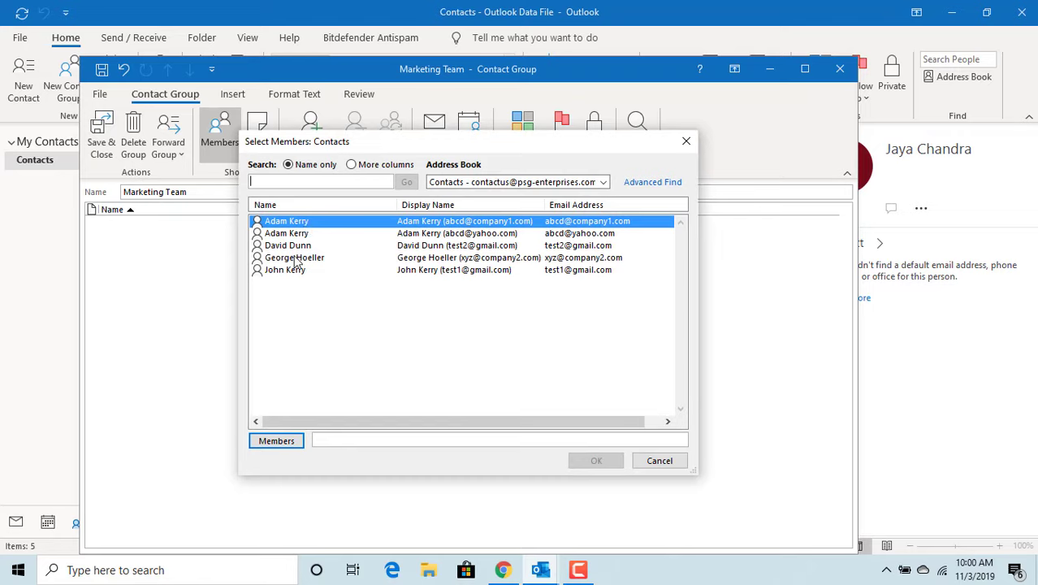
left_click(276, 441)
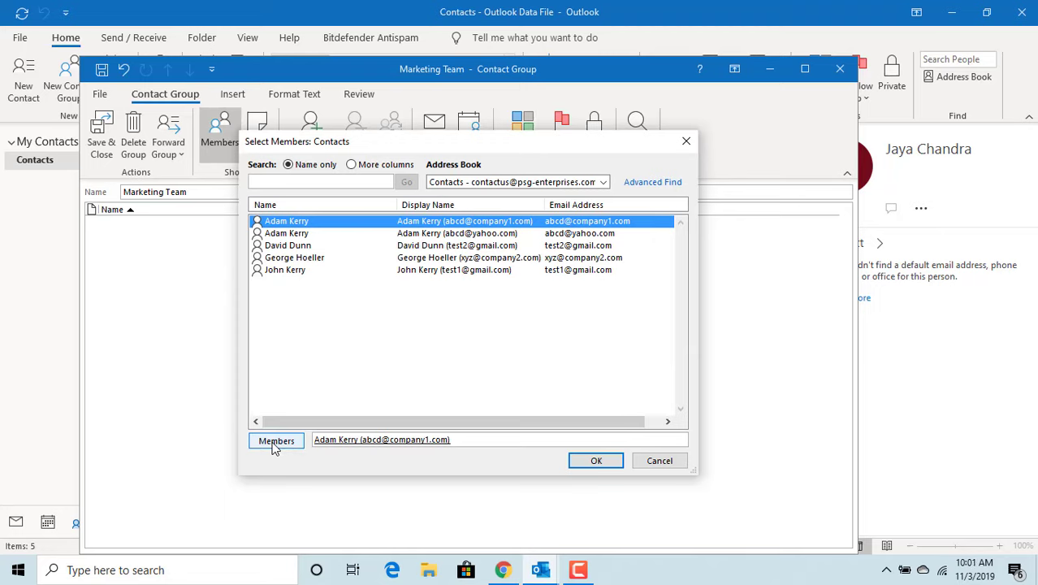
left_click(597, 460)
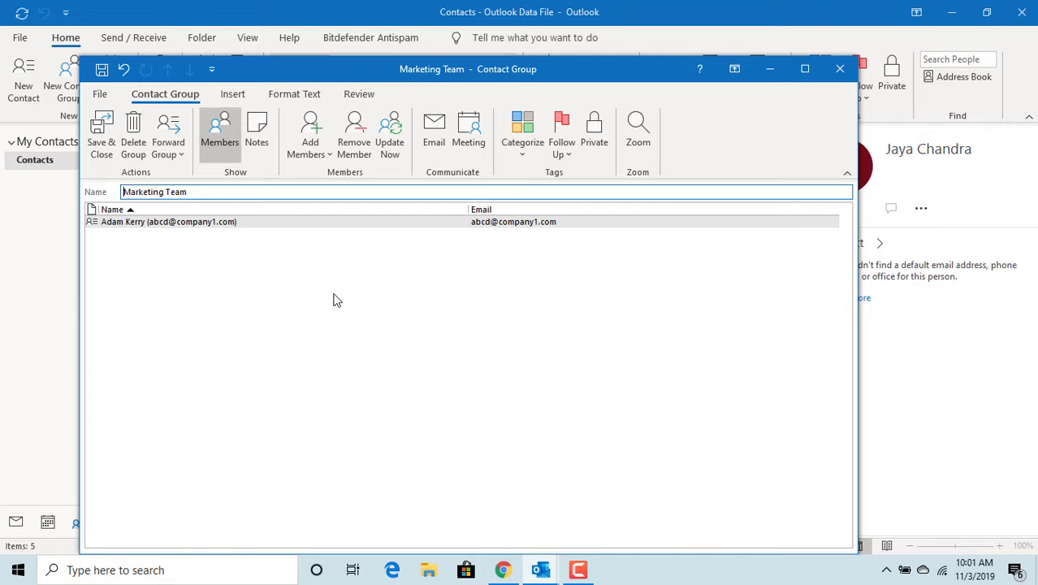
left_click(311, 154)
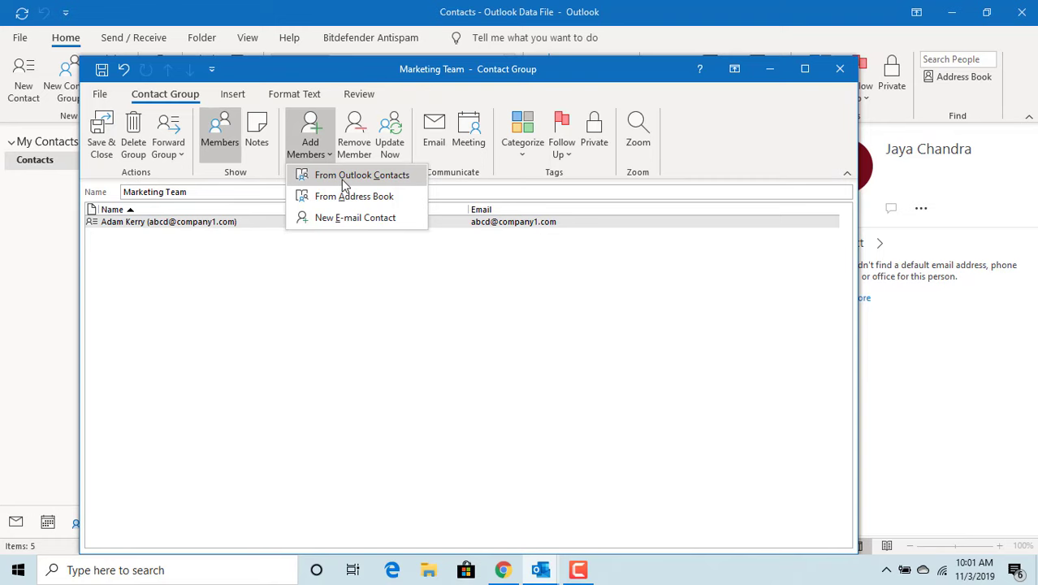
left_click(344, 175)
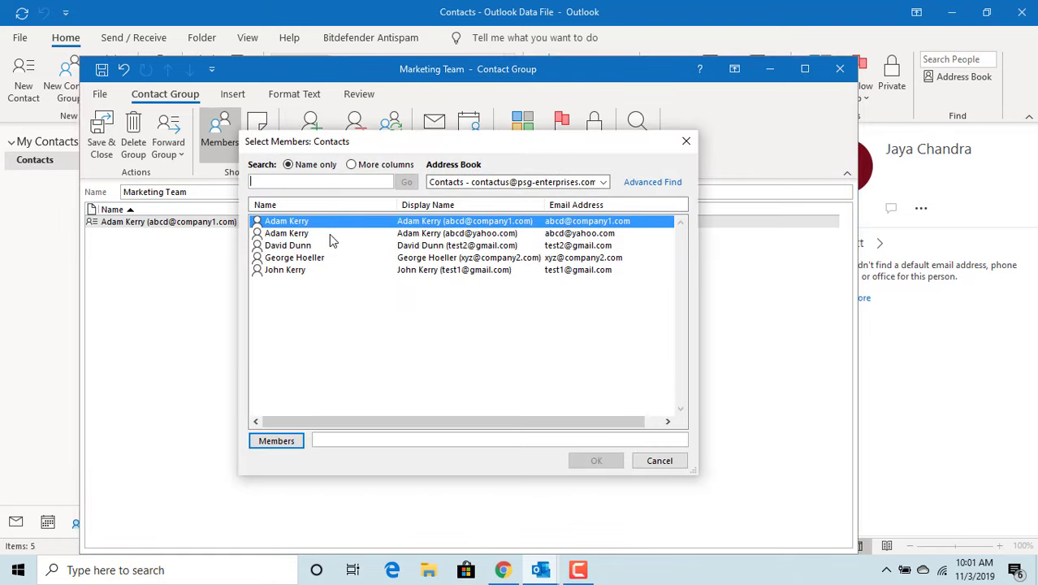
left_click(329, 234)
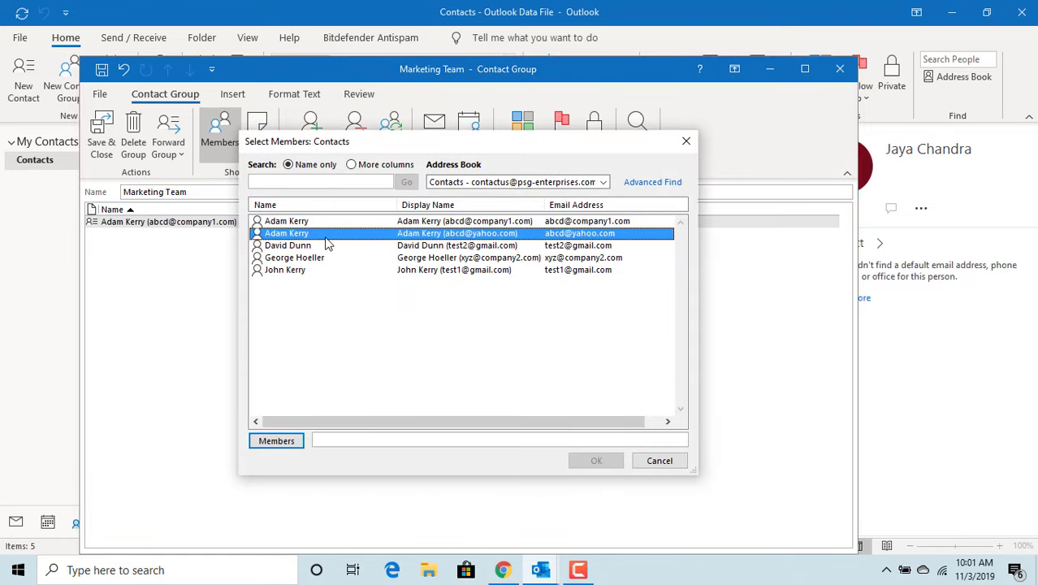
left_click(326, 246, "ctrl")
left_click(322, 271, "ctrl")
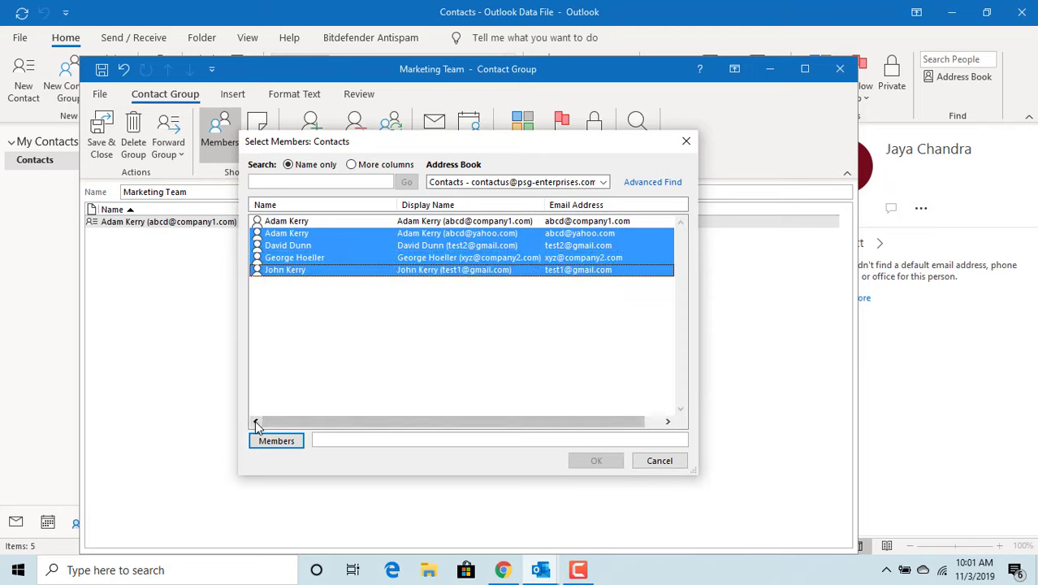
left_click(275, 445)
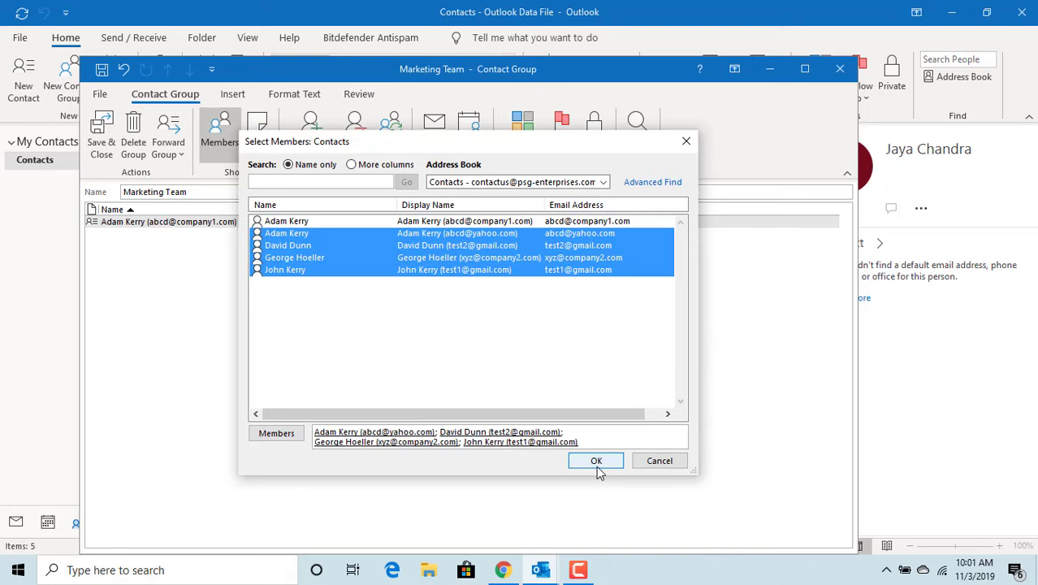
left_click(596, 461)
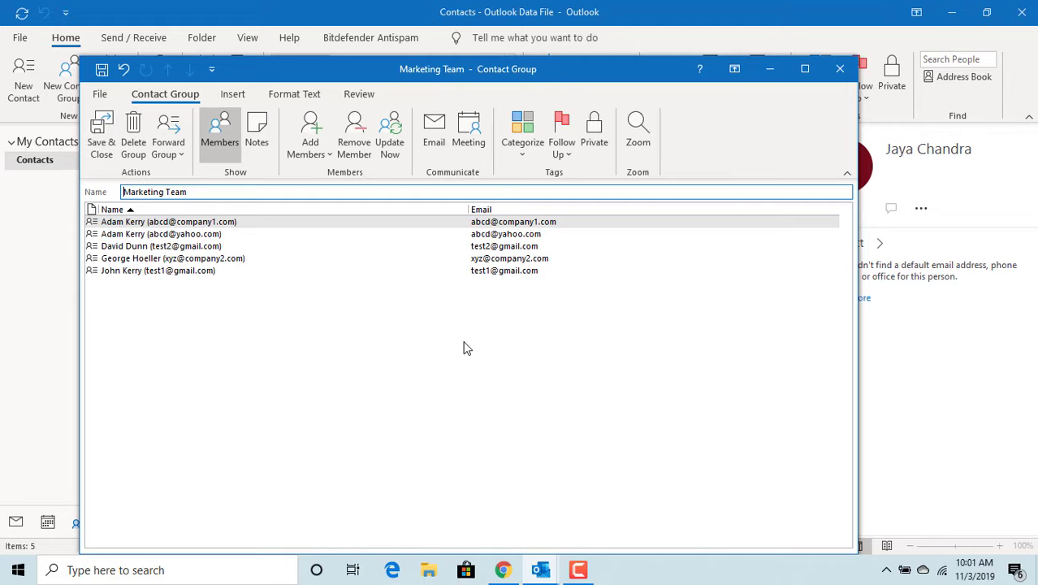
Remove John Kerry from the group, then save and close Marketing Team
left_click(208, 276)
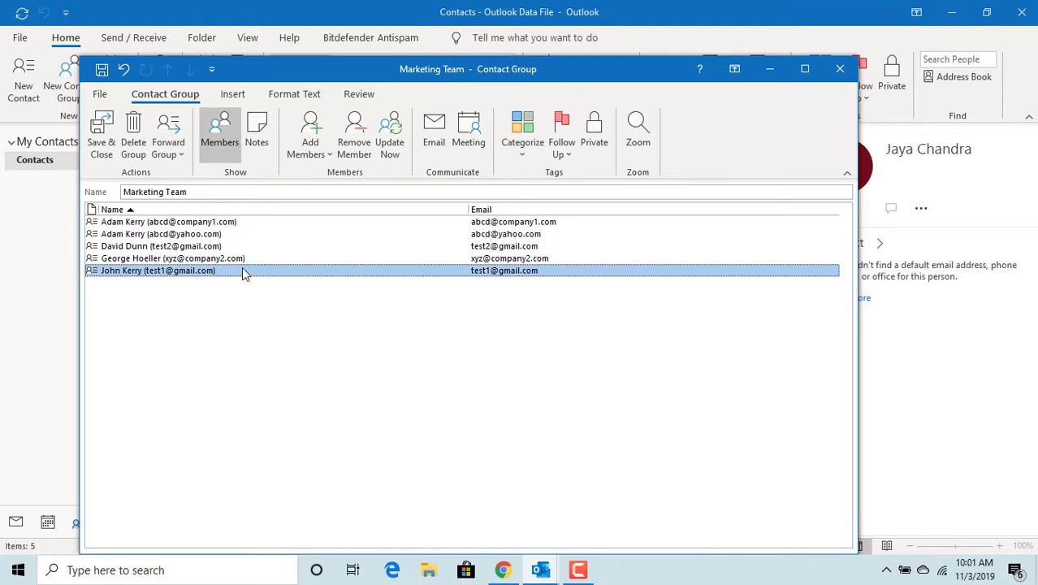
left_click(348, 157)
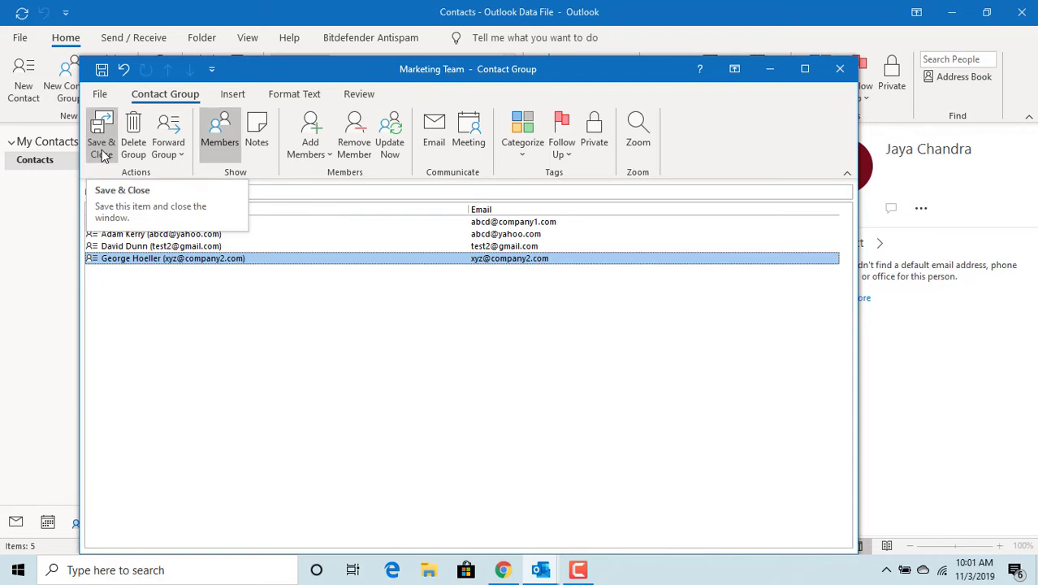
left_click(104, 155)
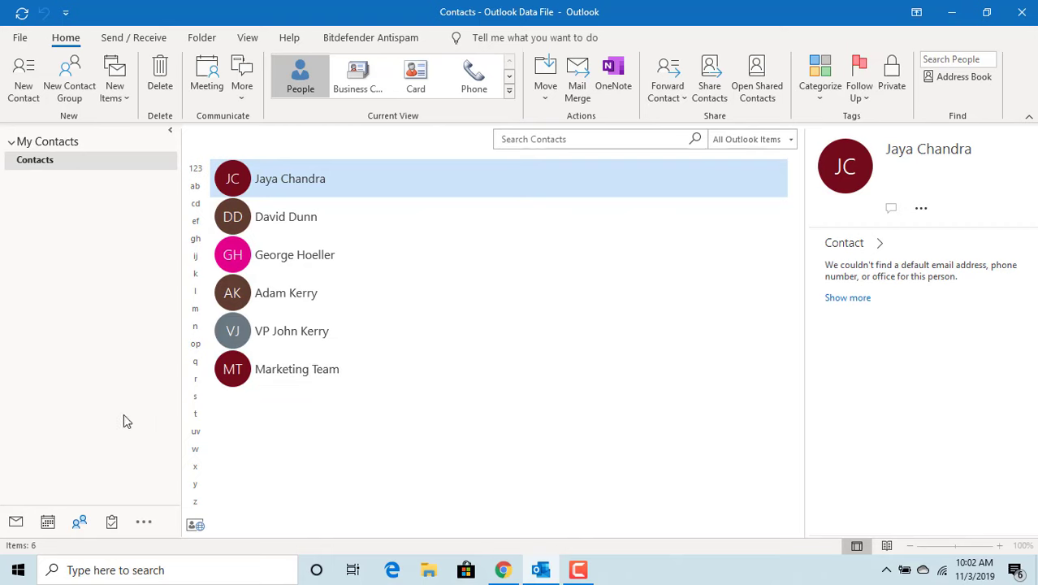
Switch to the Mail view and start a new blank email message
left_click(16, 523)
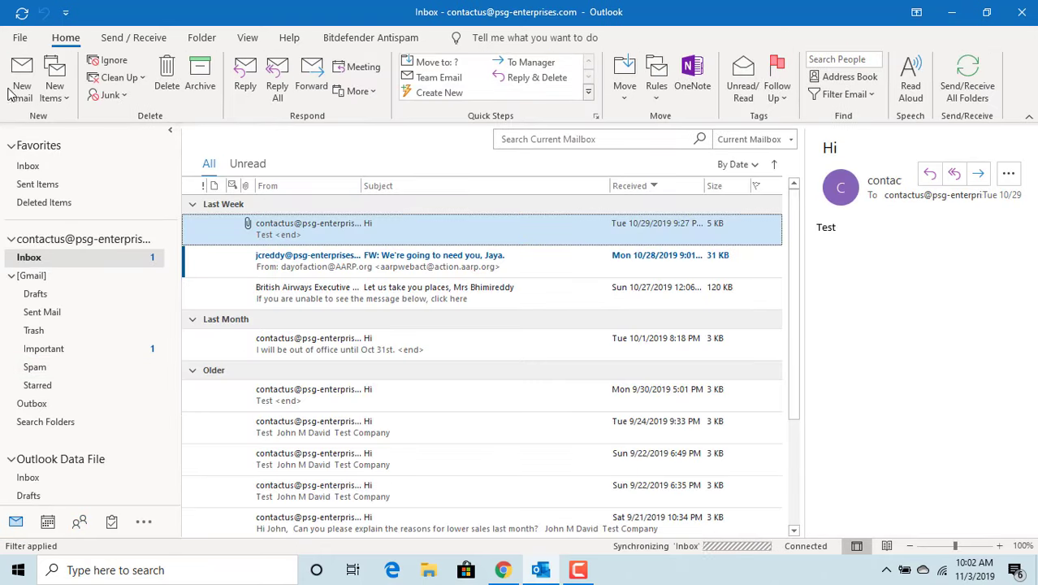
left_click(21, 95)
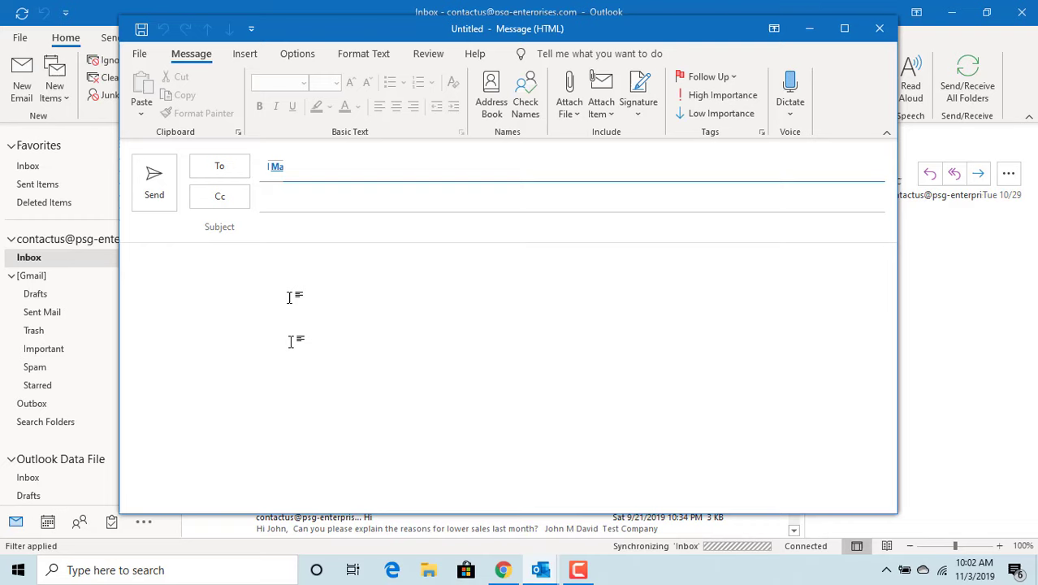
Pick Marketing Team from the address book as the email's To recipient
left_click(219, 167)
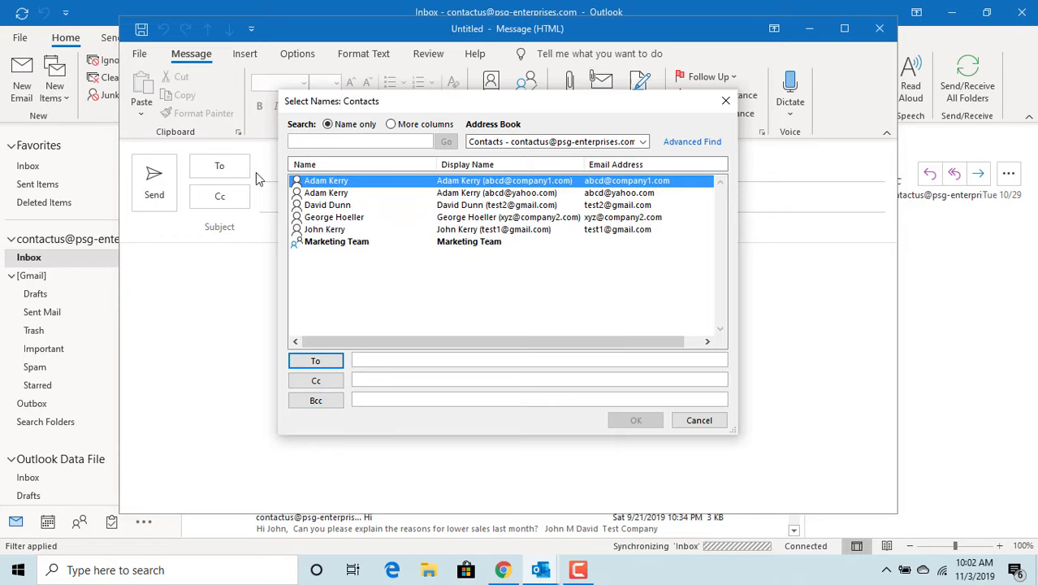
left_click(324, 244)
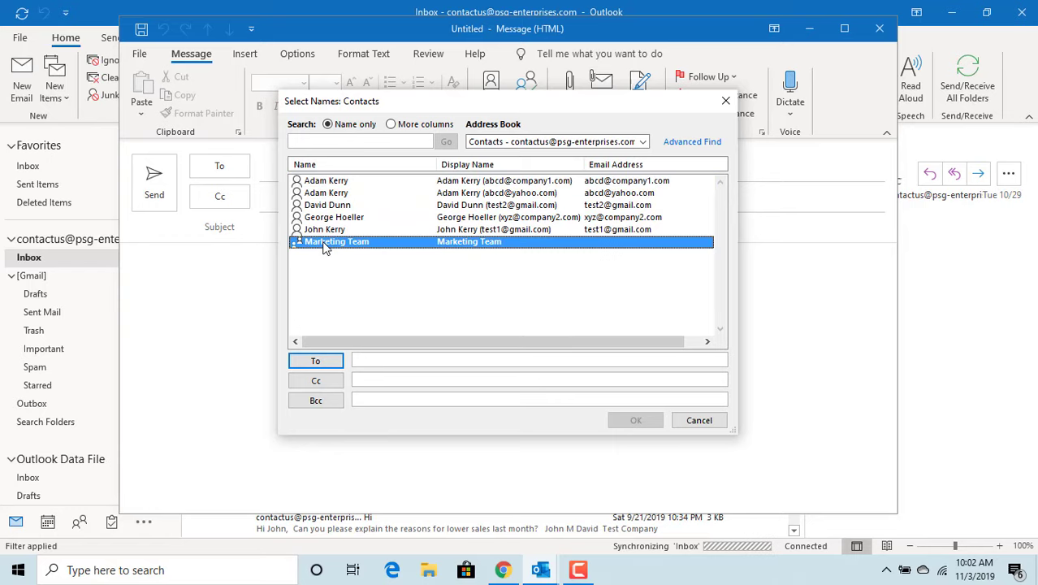
left_click(315, 362)
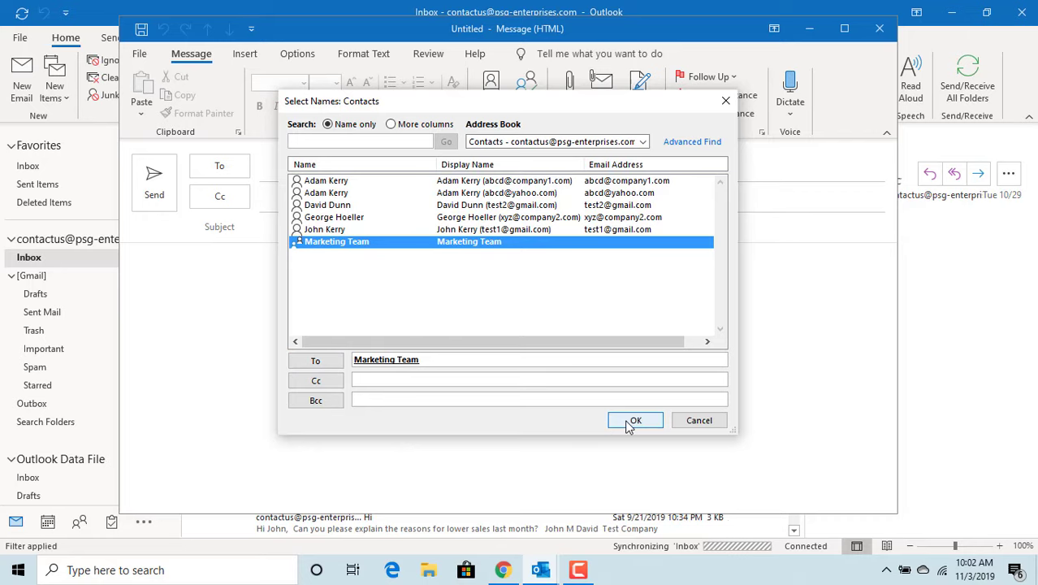
left_click(636, 421)
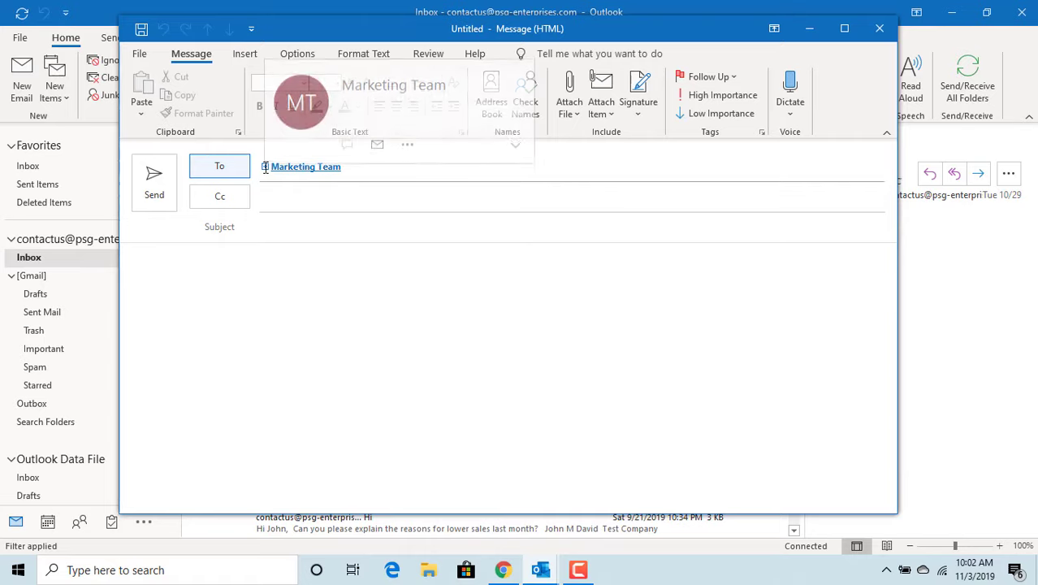
mouse_move(305, 167)
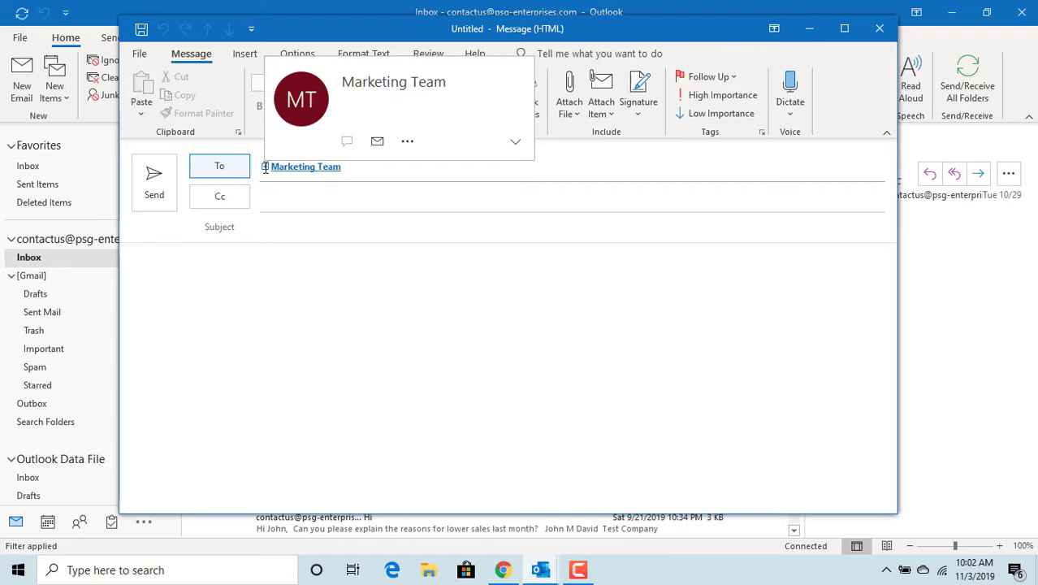
Expand Marketing Team in the To line into its four individual member addresses
left_click(265, 166)
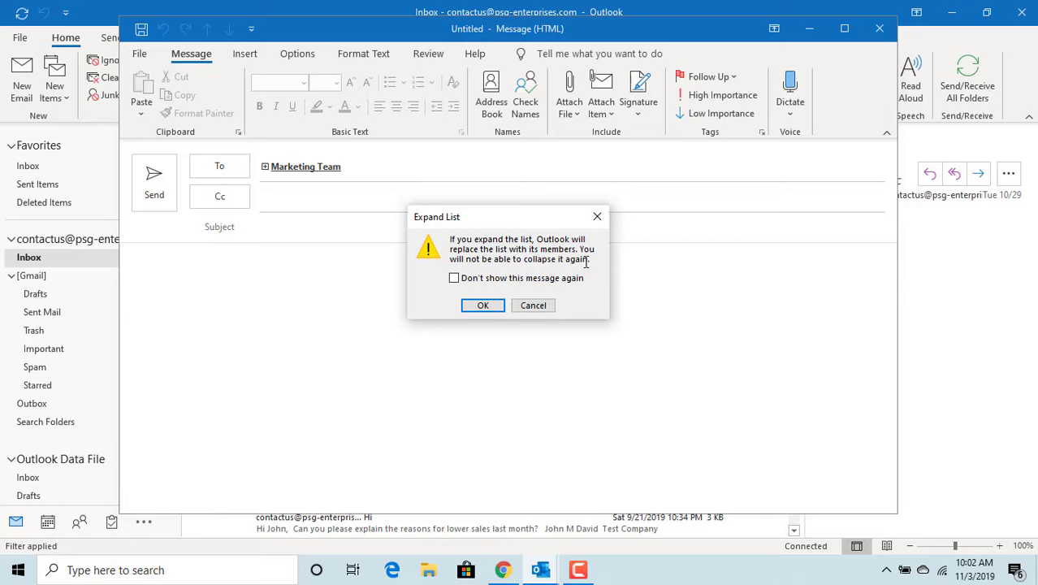
left_click(483, 306)
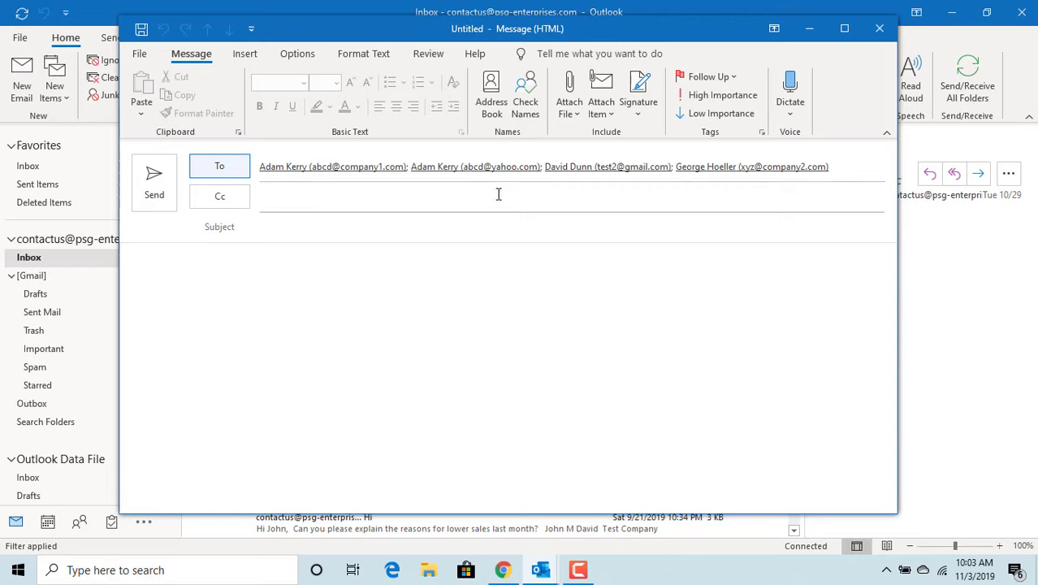
Delete the expanded individual member addresses from the To line
left_click(264, 170)
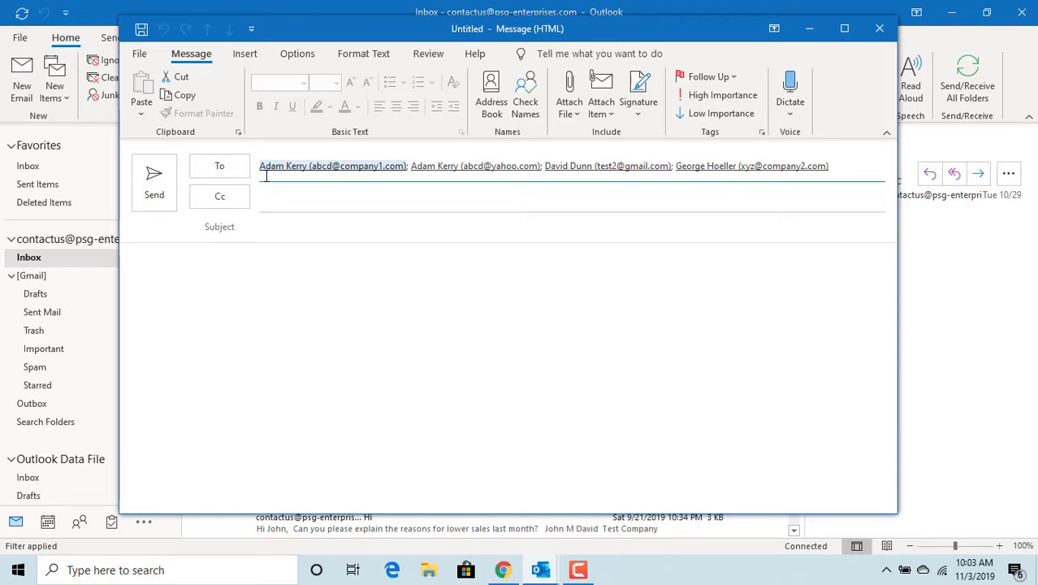
key("Delete")
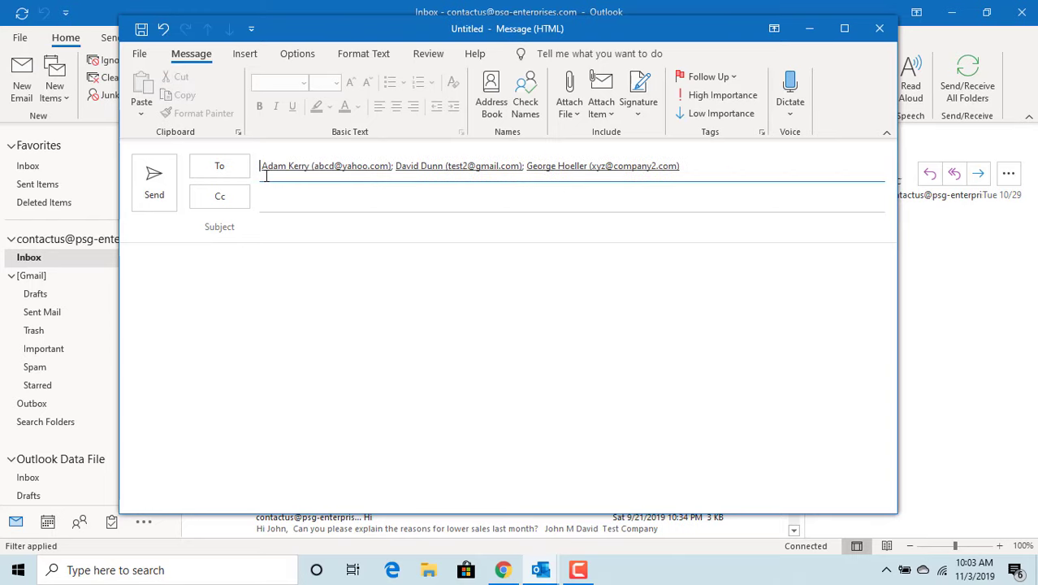
key("Delete")
key("Delete")
key("Delete")
key("Delete")
key("Delete")
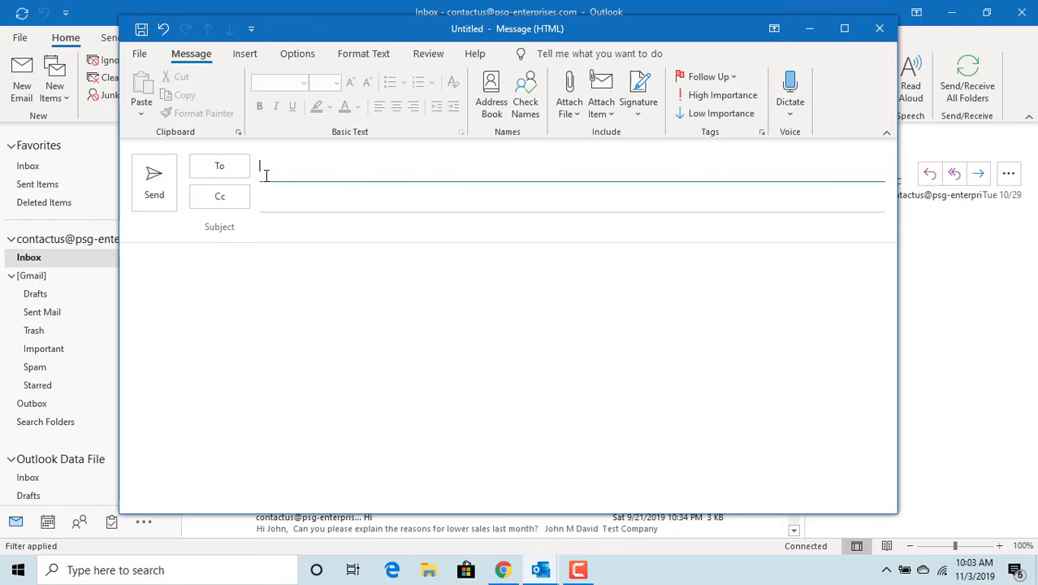
Pick the Marketing Team group again as the only To recipient
left_click(219, 166)
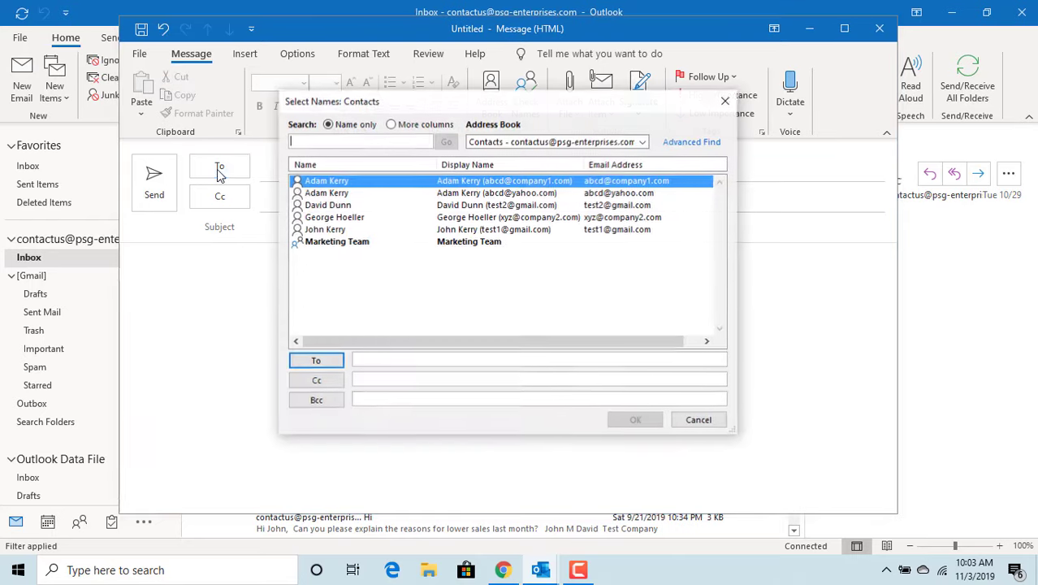
left_click(336, 242)
left_click(315, 360)
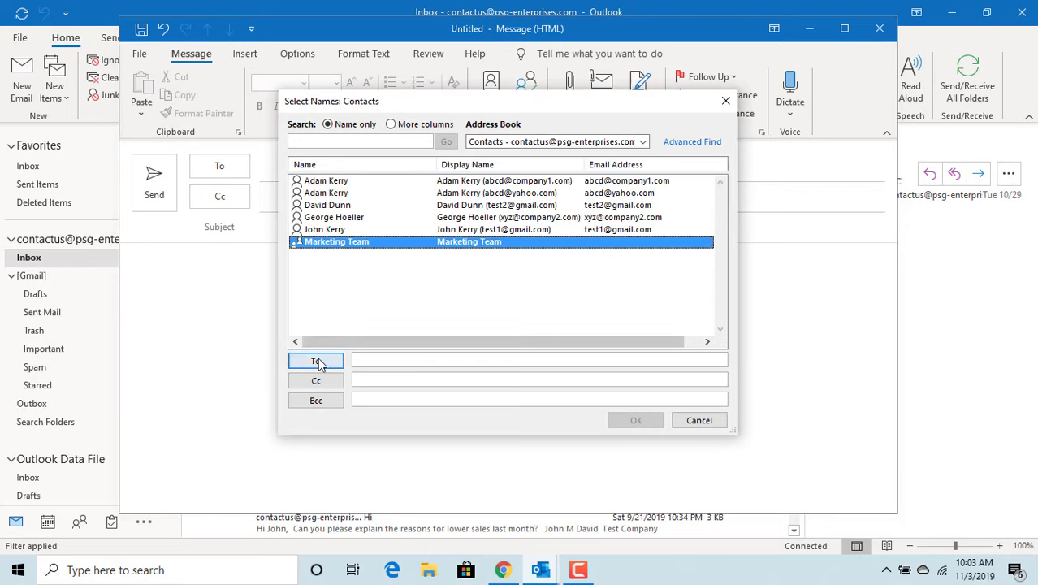
left_click(636, 423)
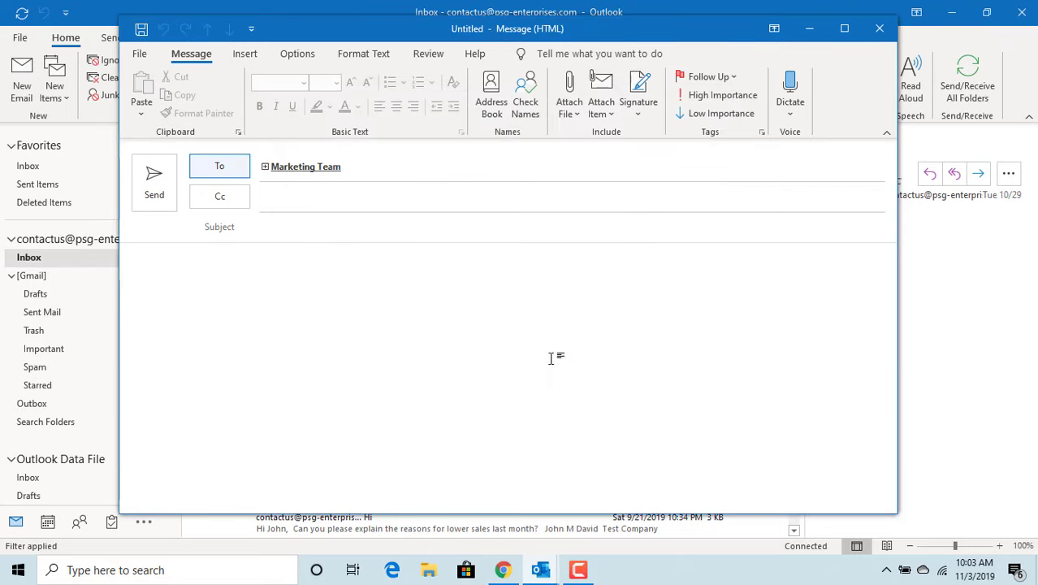